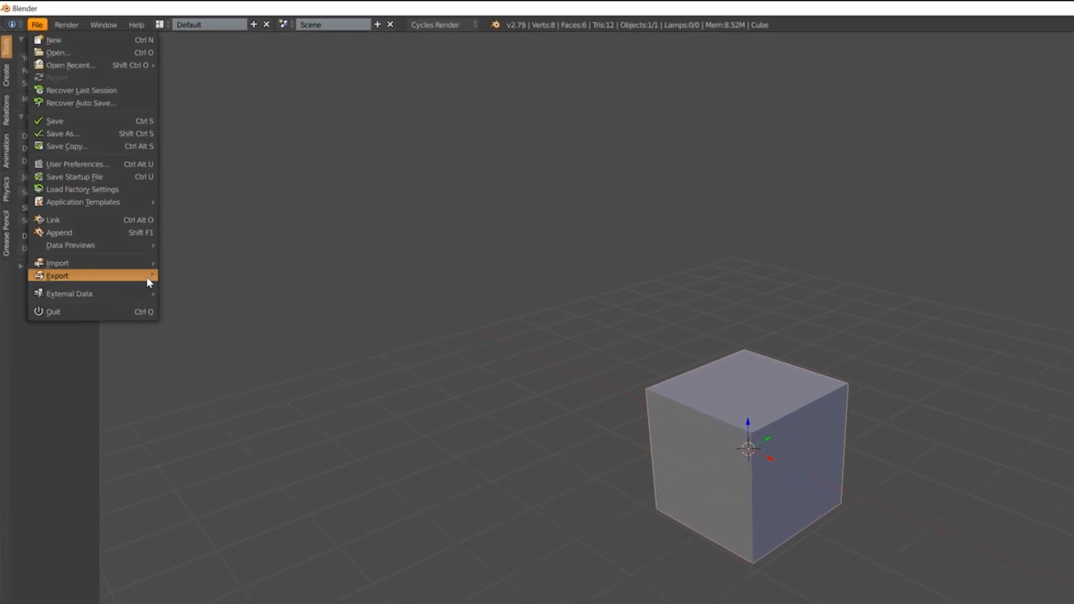
- Start an FBX export of the cube and restrict the exported object types to Mesh only
mouse_move(149, 282)
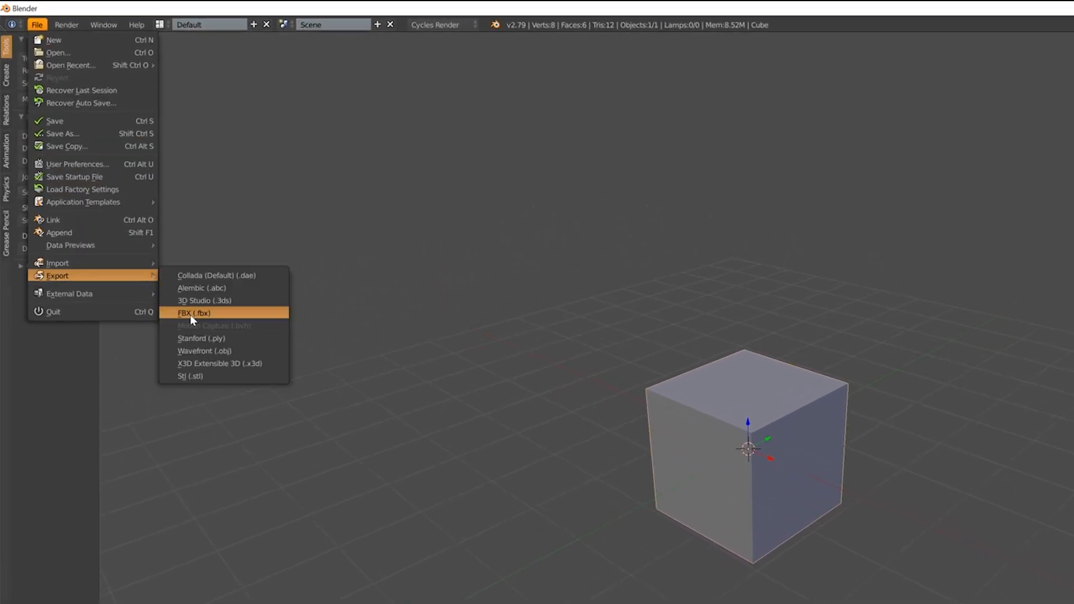
left_click(190, 313)
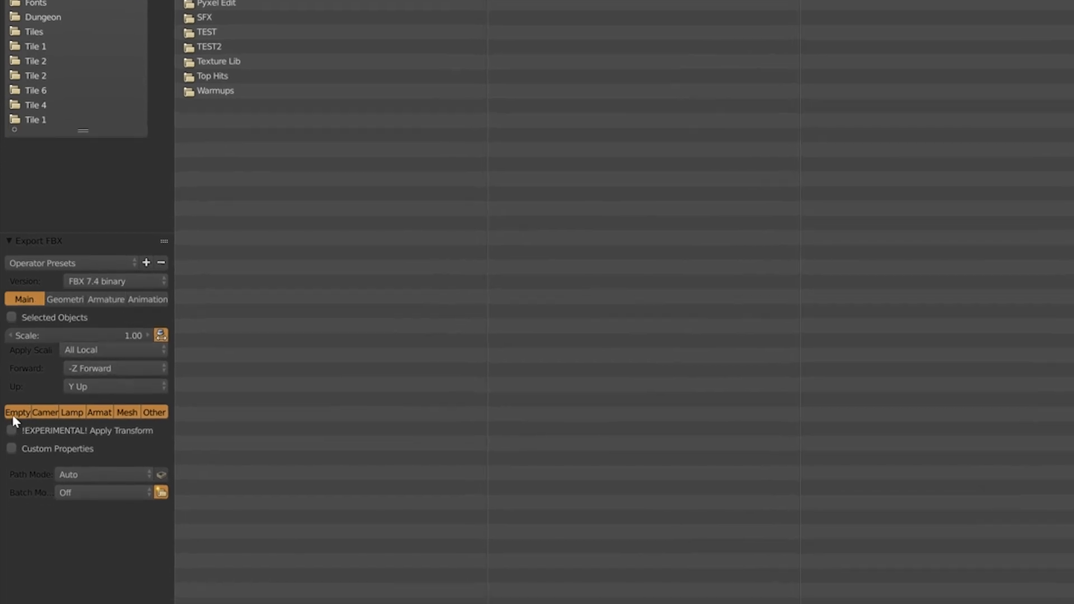
left_click(45, 413)
left_click(100, 412)
left_click(152, 414)
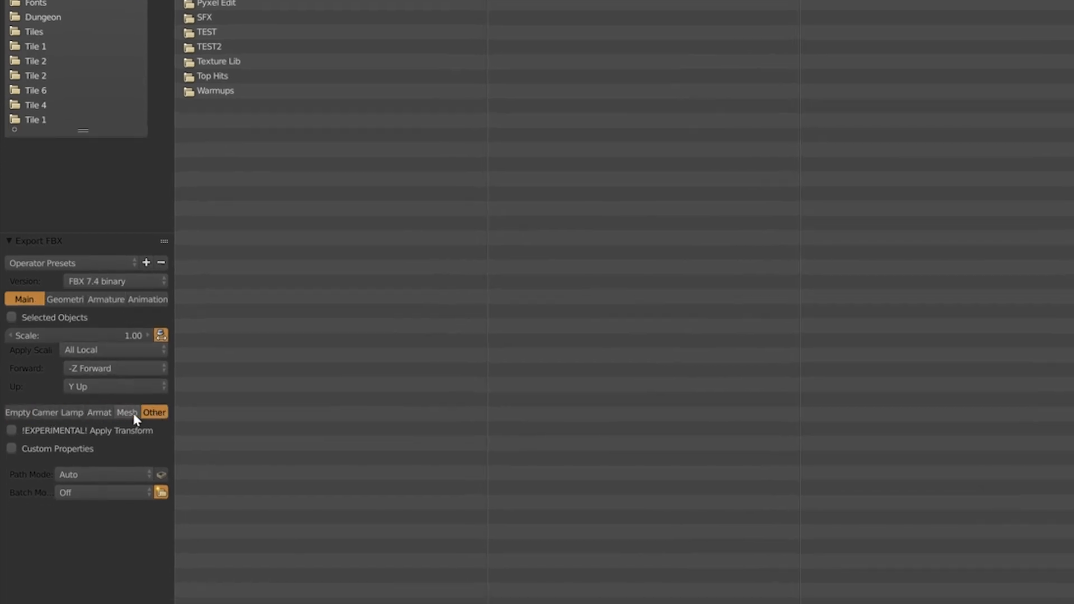
left_click(129, 415)
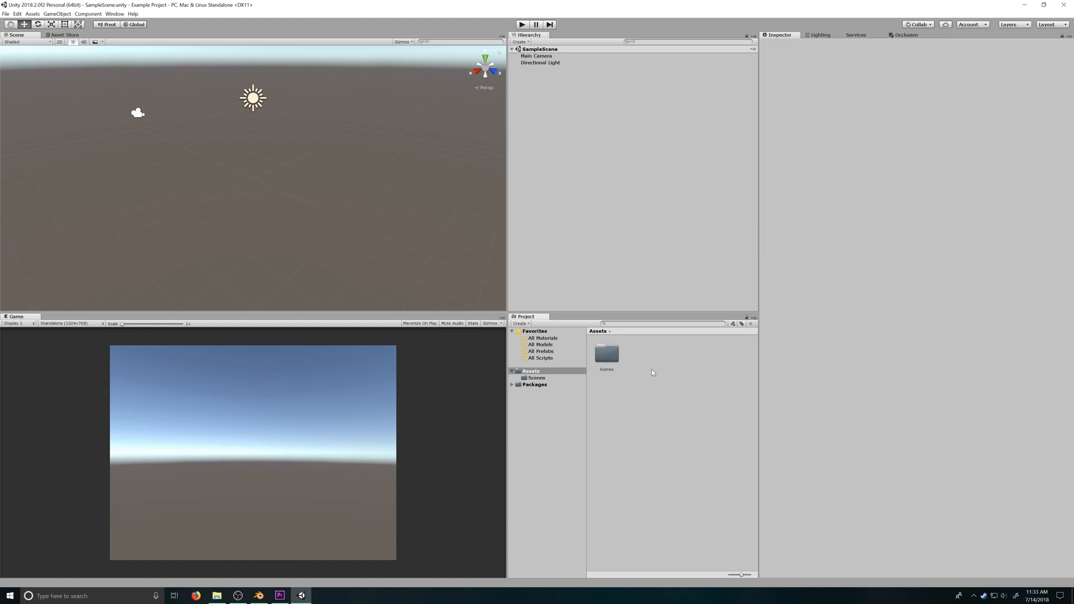
- In Unity, import the cube model from the Desktop into Assets, and also copy the file directly into the project's Assets folder
right_click(653, 372)
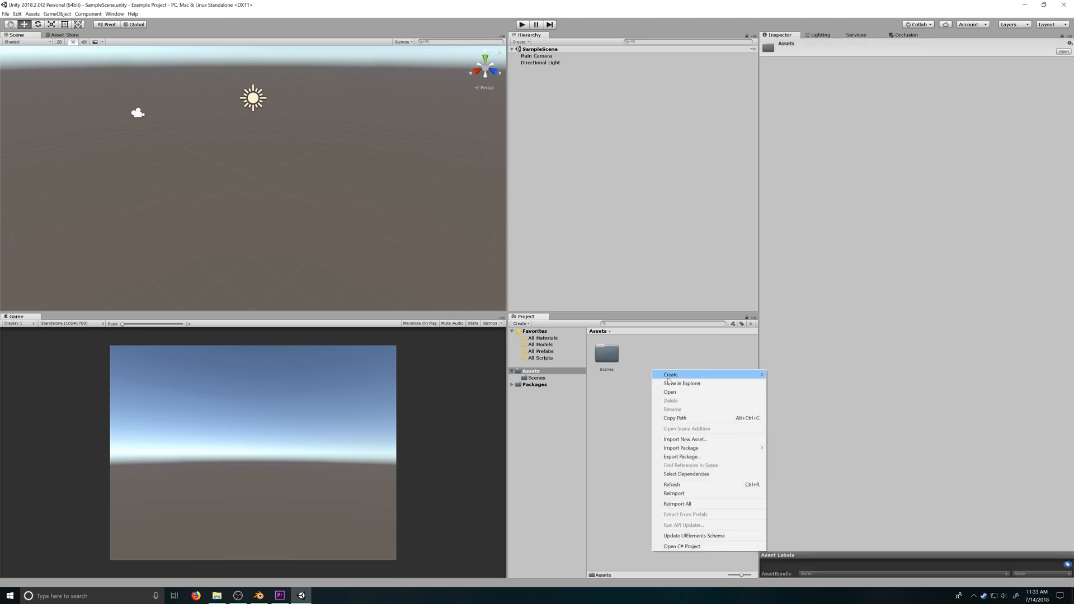
left_click(684, 443)
left_click(34, 81)
scroll(202, 189, "down", 2)
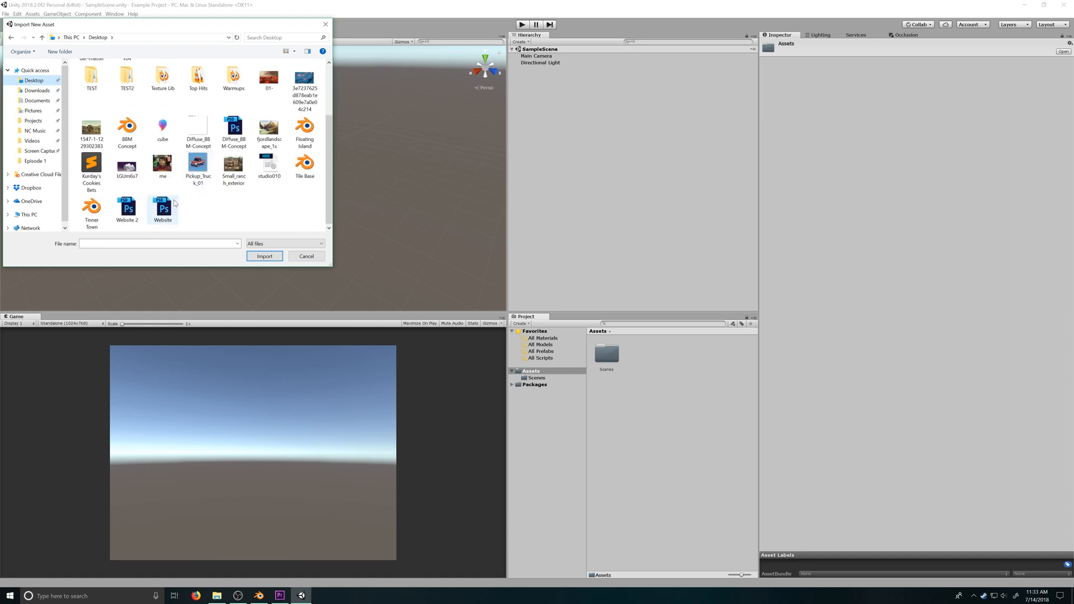
left_click(162, 128)
double_click(163, 128)
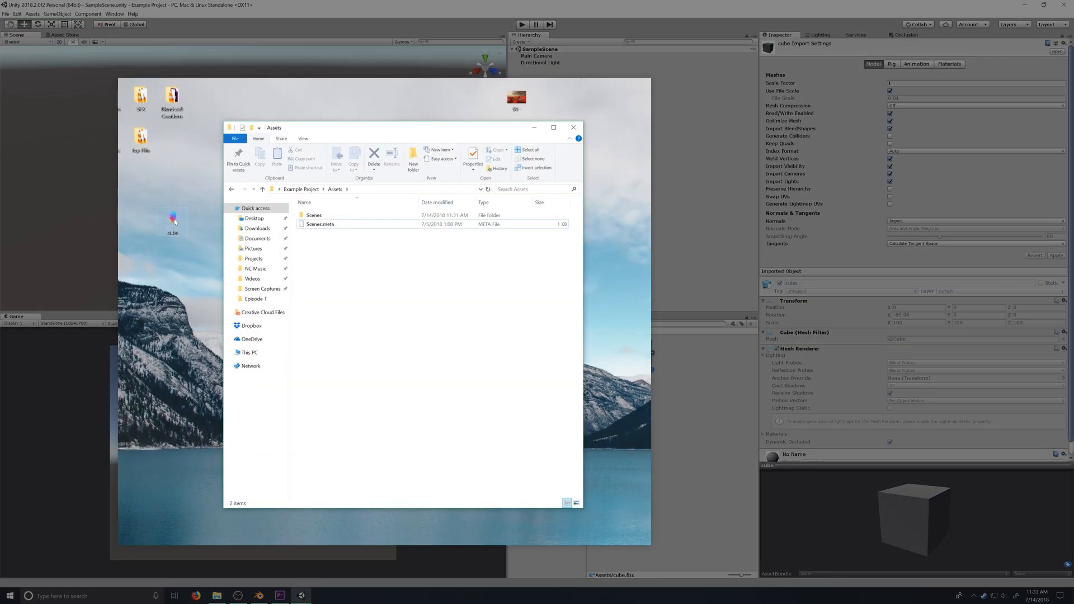
left_click_drag(174, 222, 332, 246)
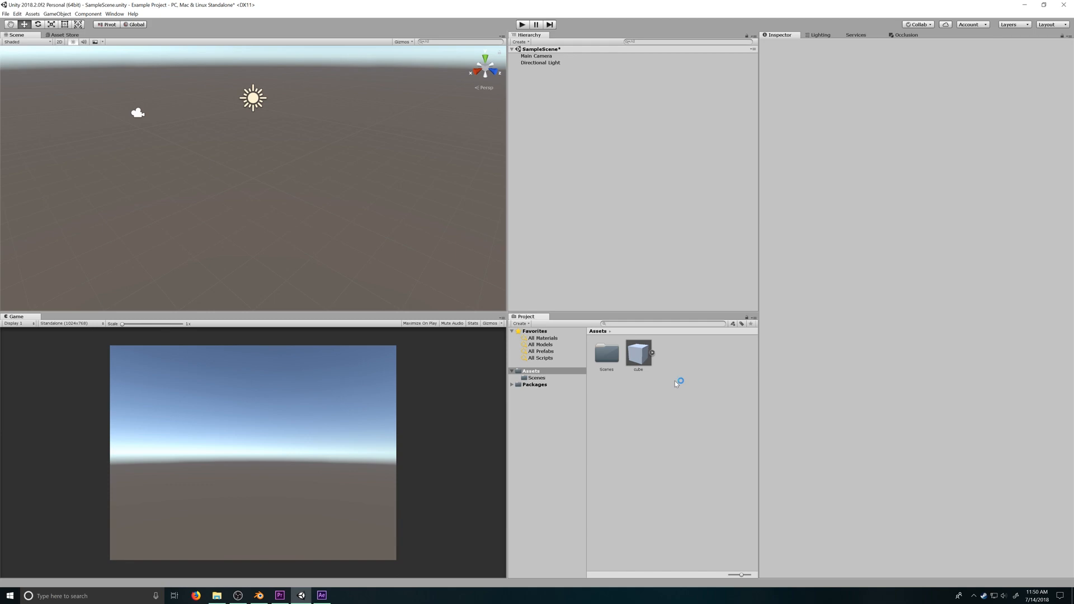
- Add the cube model to the SampleScene hierarchy and create an empty game object
left_click_drag(639, 355, 596, 198)
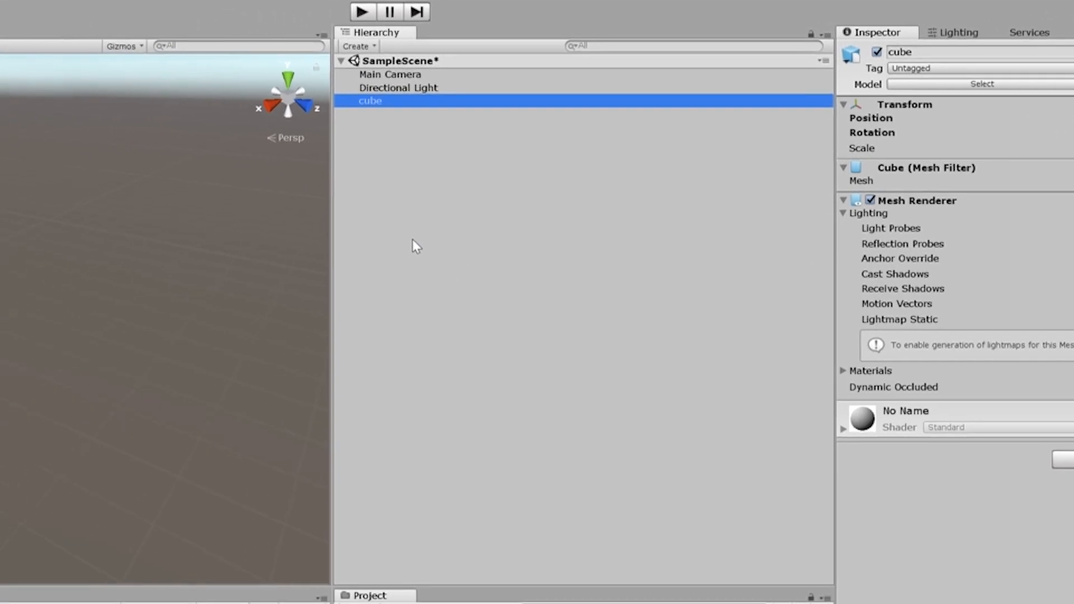
left_click(334, 233)
right_click(417, 223)
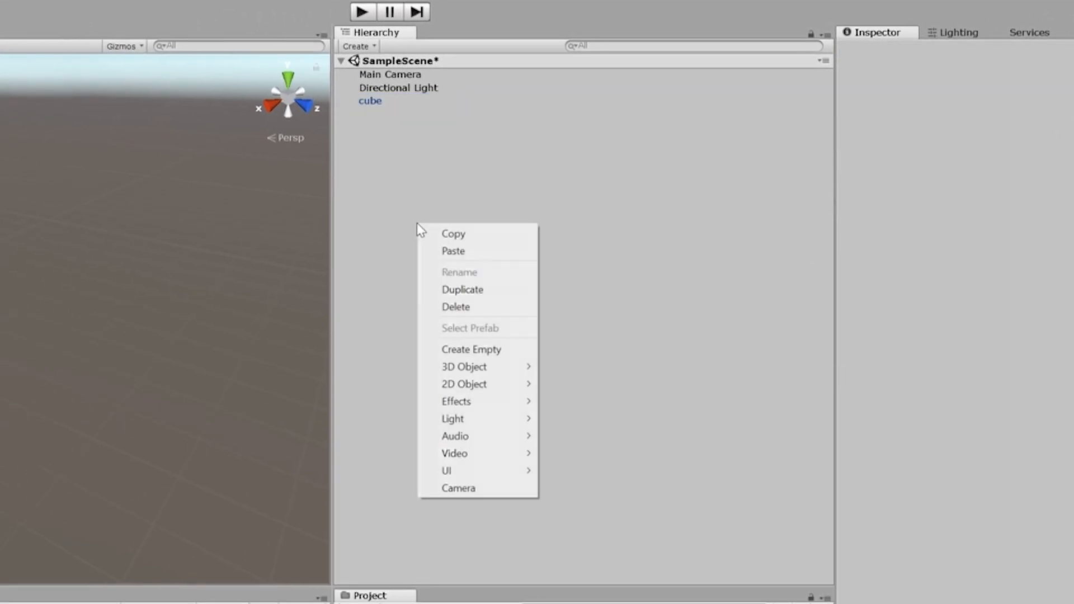
left_click(472, 349)
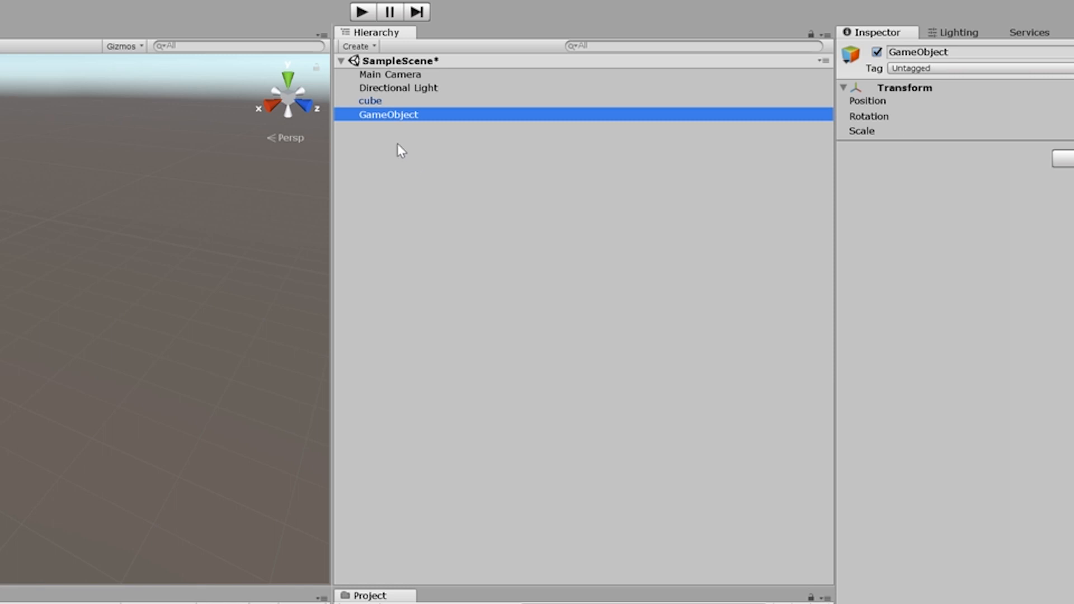
- Parent the cube to the empty GameObject and rename the parent The Cube
left_click(375, 101)
left_click_drag(376, 98, 396, 115)
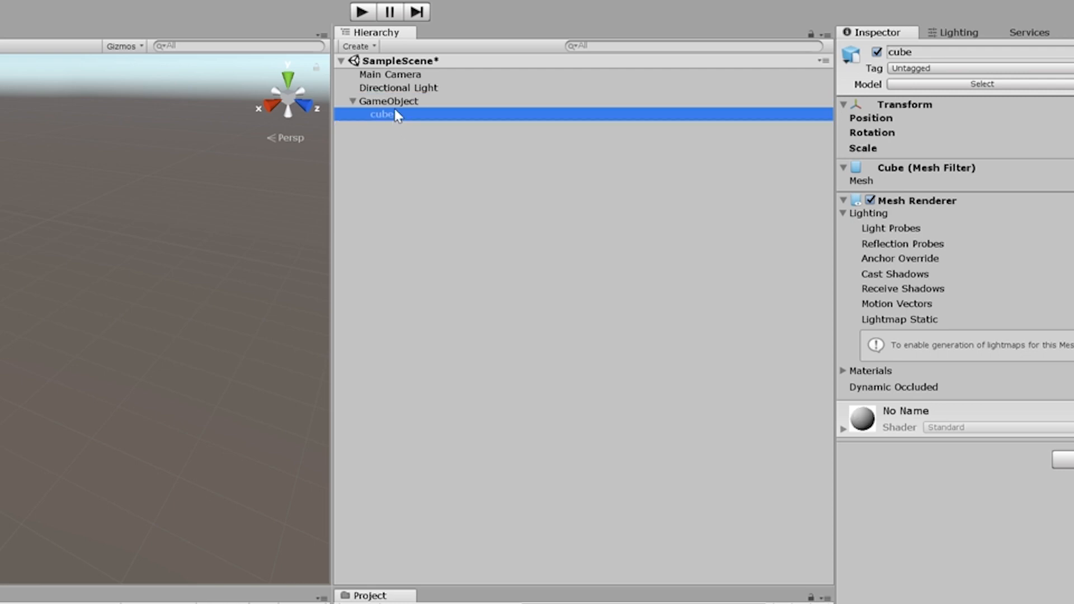
left_click(396, 104)
left_click(920, 51)
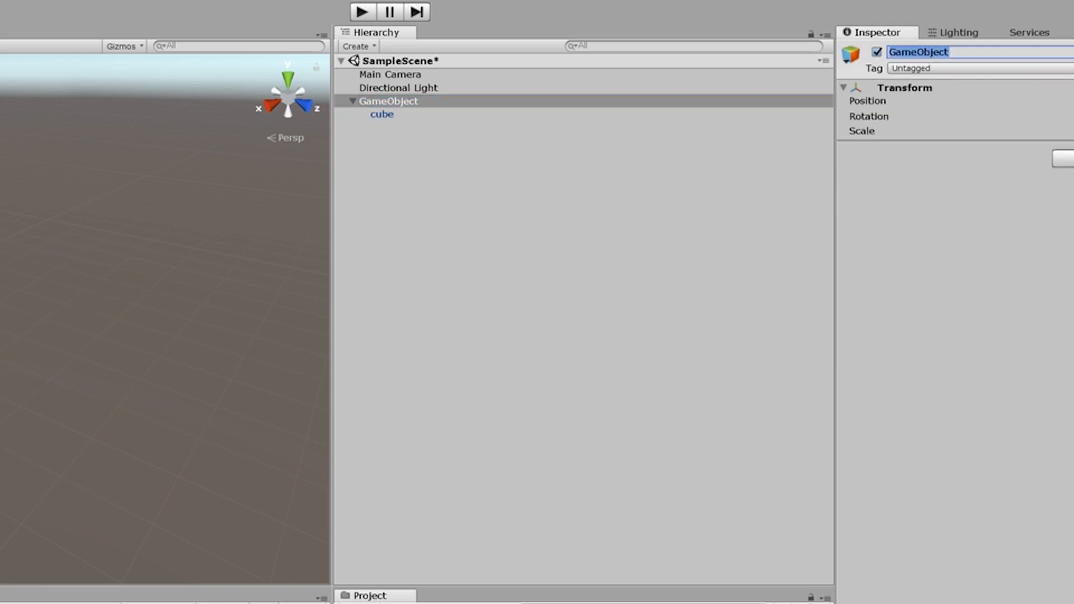
type("The Cube")
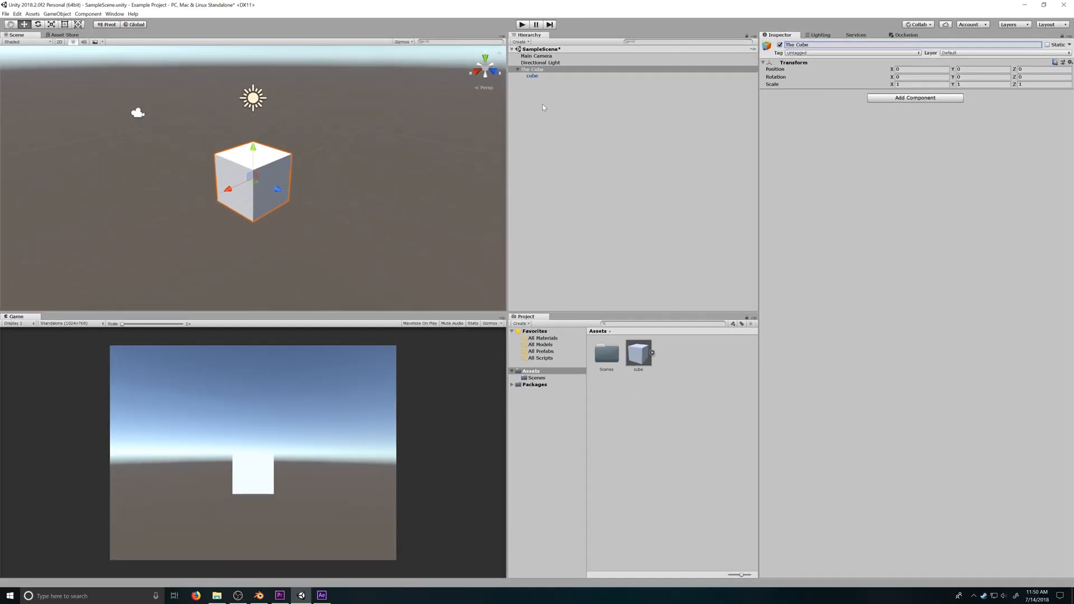
- Make a prefab of The Cube in the Assets folder and select The Cube in the hierarchy
left_click(536, 70)
left_click_drag(676, 301, 696, 352)
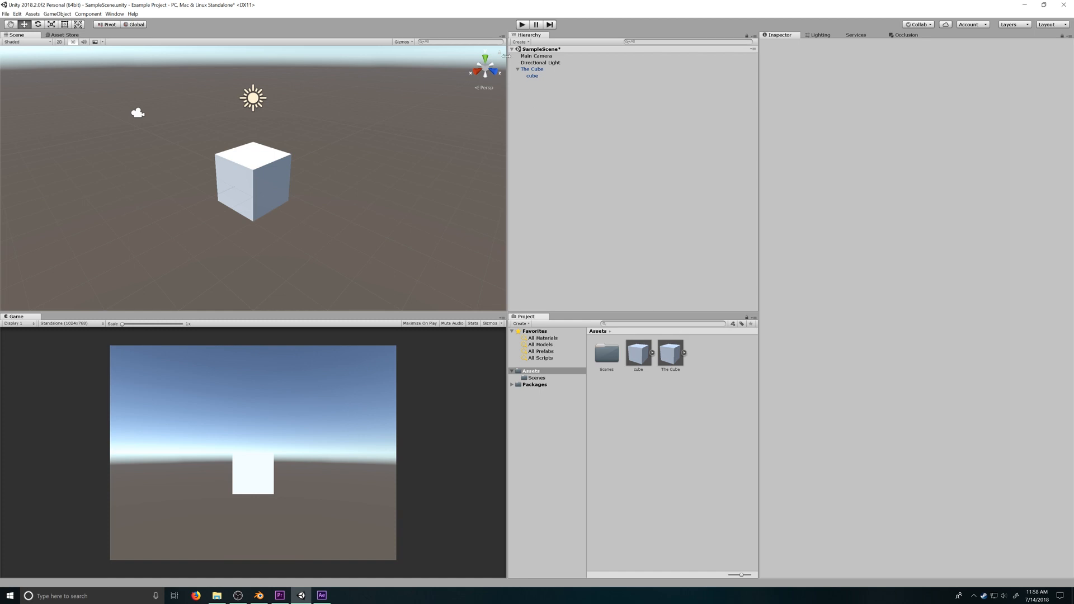
left_click(533, 69)
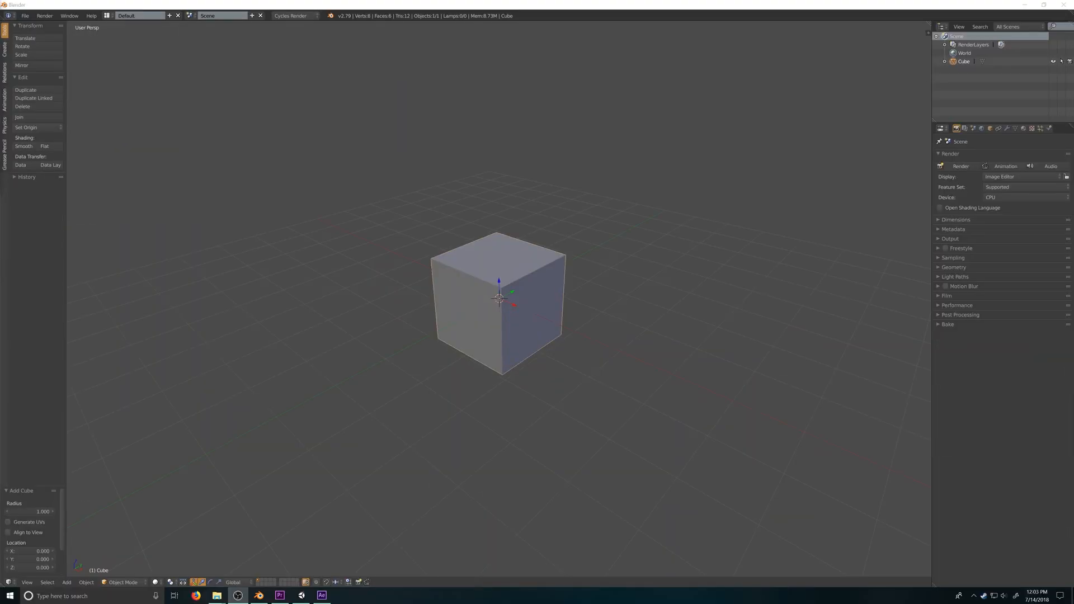
- In Blender, extrude the cube's top face about 1.91 upward, and inset and extrude the upper side face into a block
key("e")
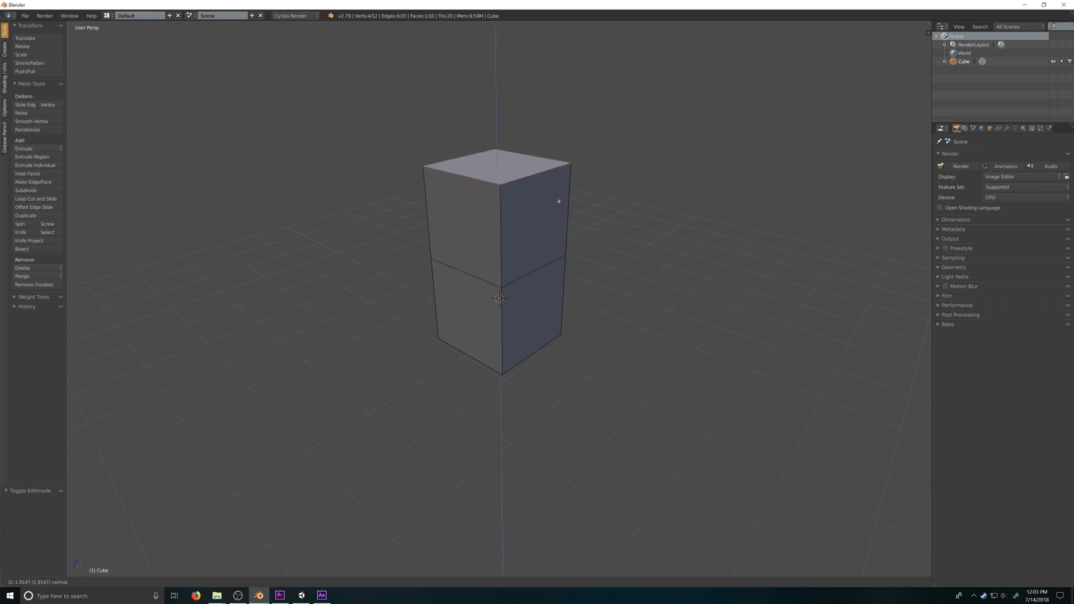
left_click(559, 201)
right_click(554, 217)
key("i")
left_click(652, 262)
key("e")
left_click(619, 244)
key("Tab")
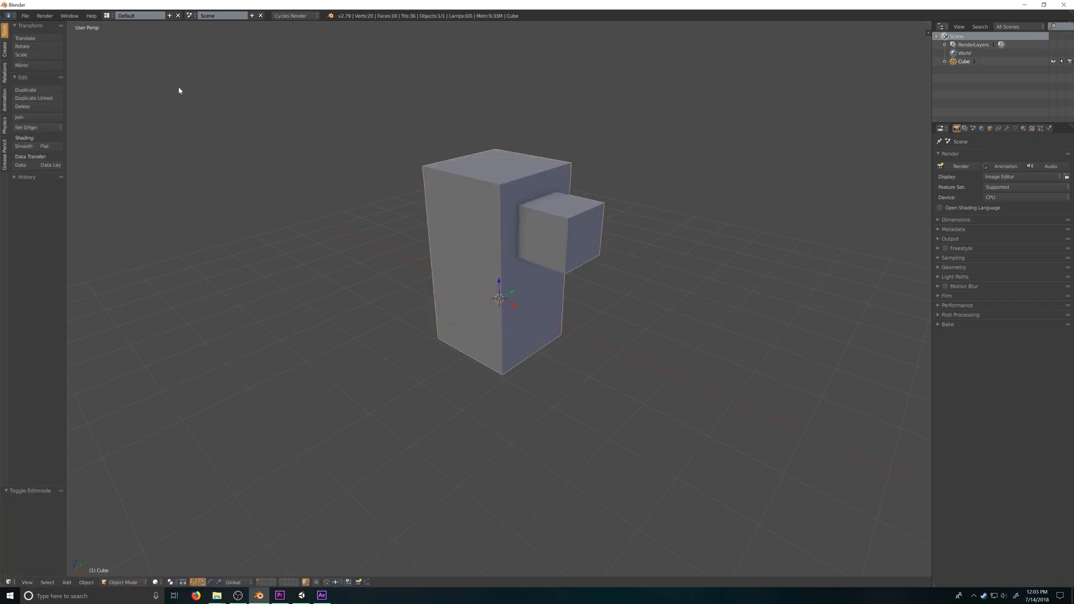
- Export the edited model as FBX over cube.fbx on the Desktop
left_click(25, 16)
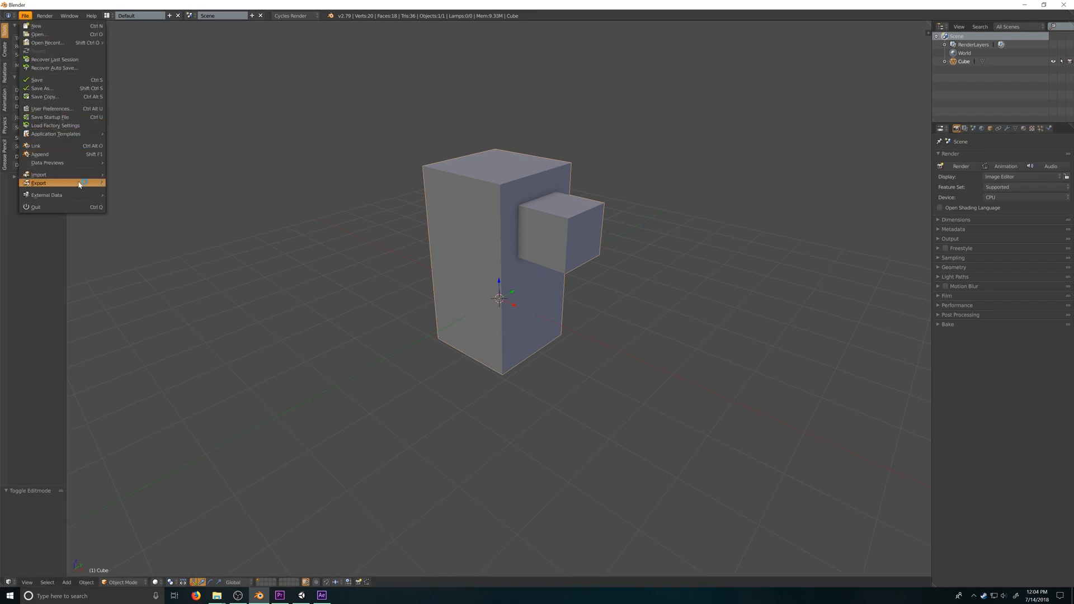
mouse_move(80, 183)
left_click(138, 208)
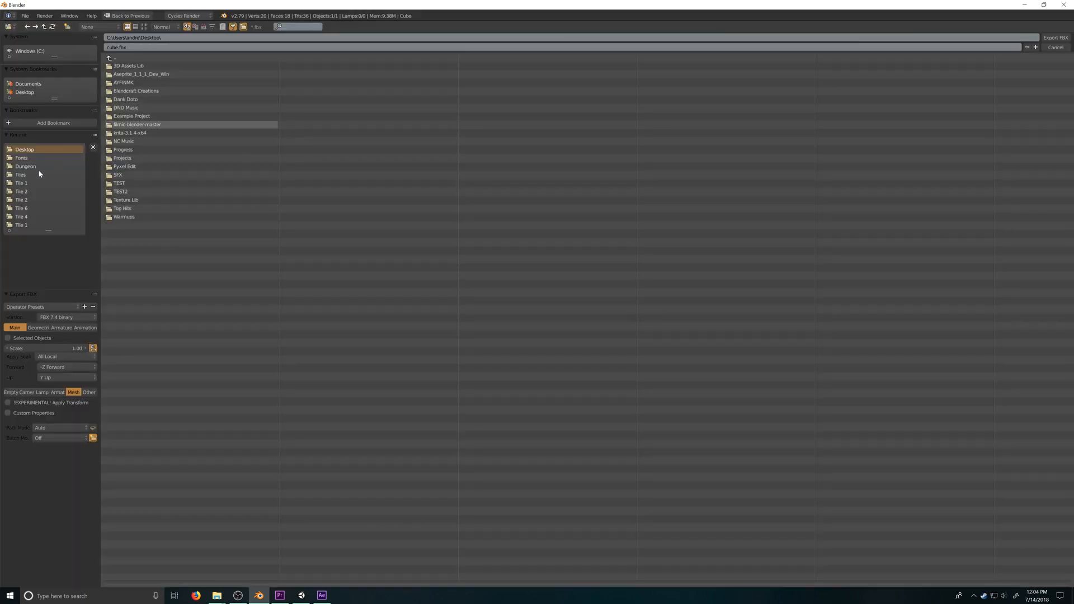
left_click(1054, 39)
- Move the exported cube file from the Desktop into the Example Project's Assets folder, replacing the existing file
left_click(1025, 4)
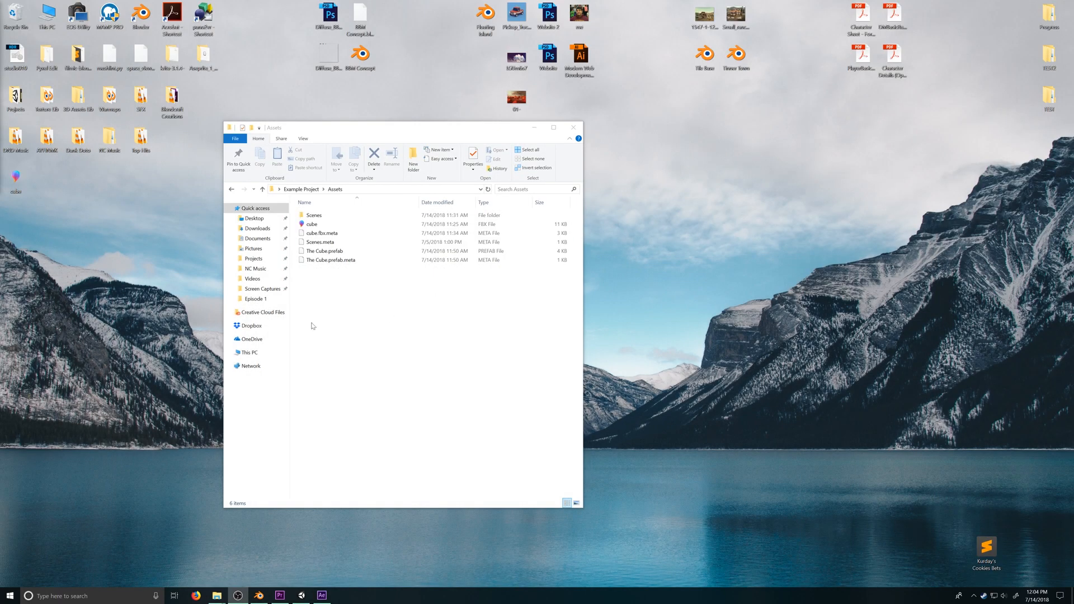
left_click_drag(26, 187, 348, 302)
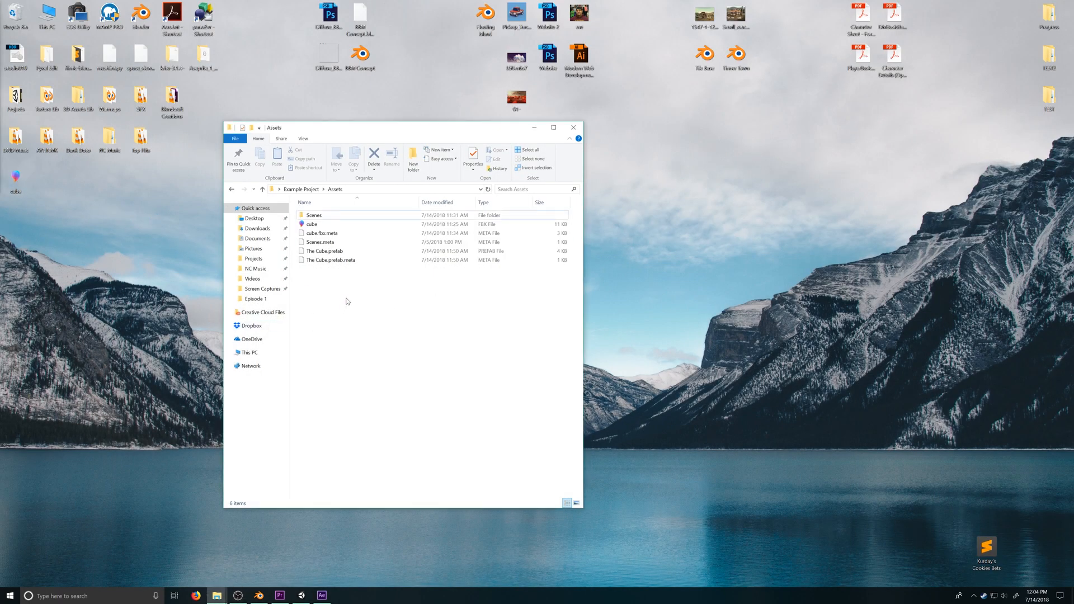
left_click(211, 269)
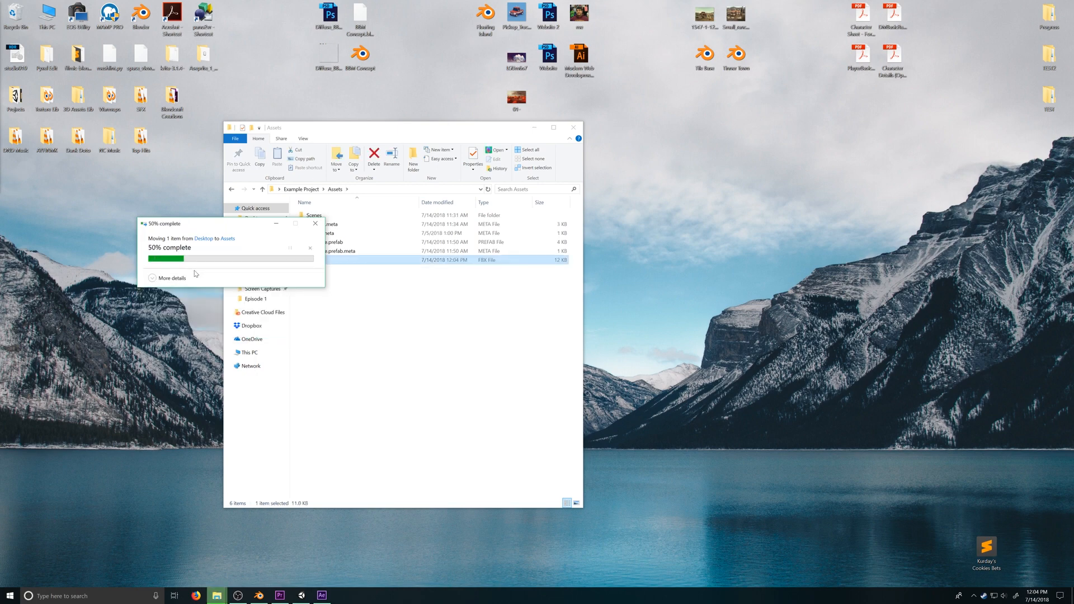
- Switch to Unity and inspect the updated cube in the scene and the cube asset's import settings
left_click(303, 596)
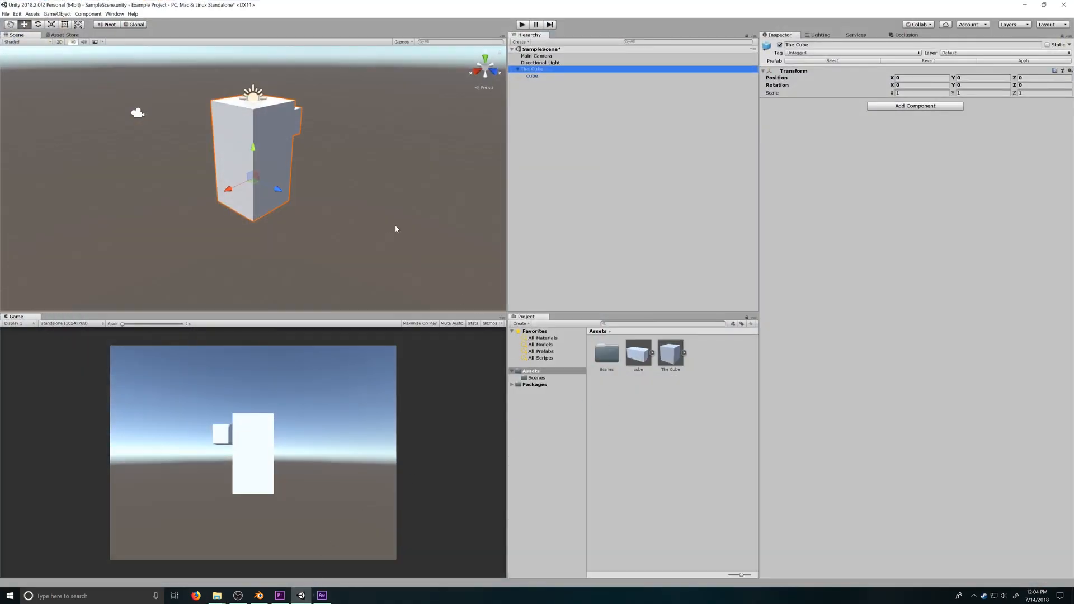
left_click_drag(391, 219, 185, 235)
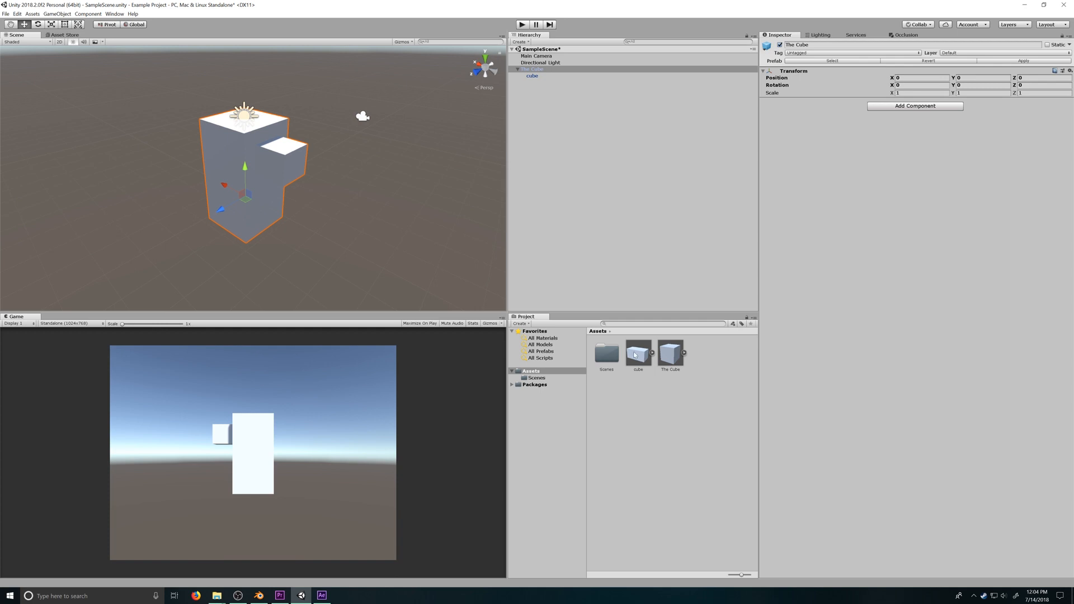
left_click(636, 355)
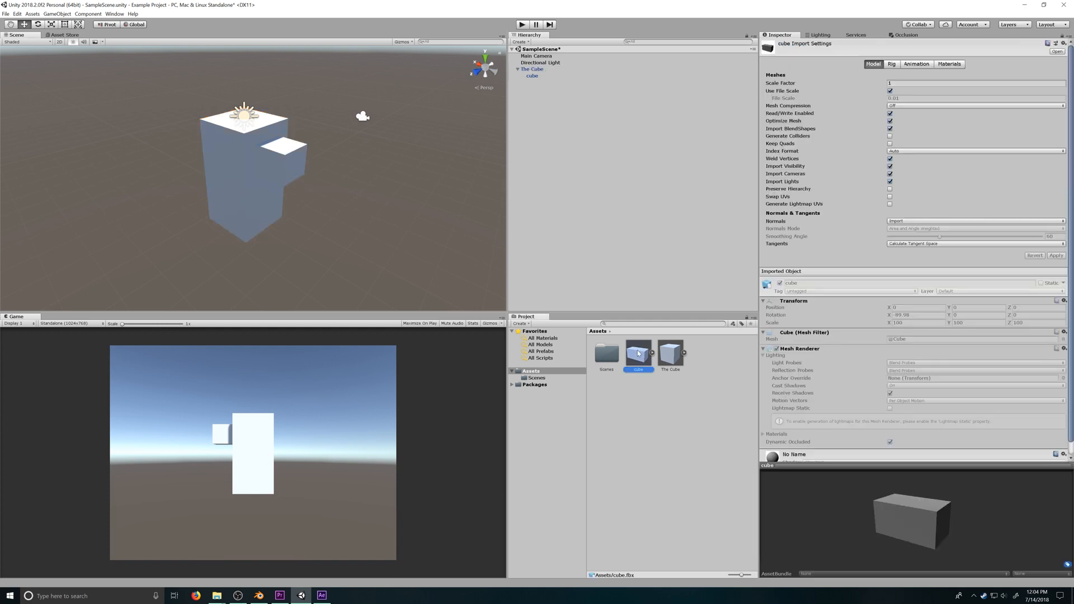
left_click(548, 224)
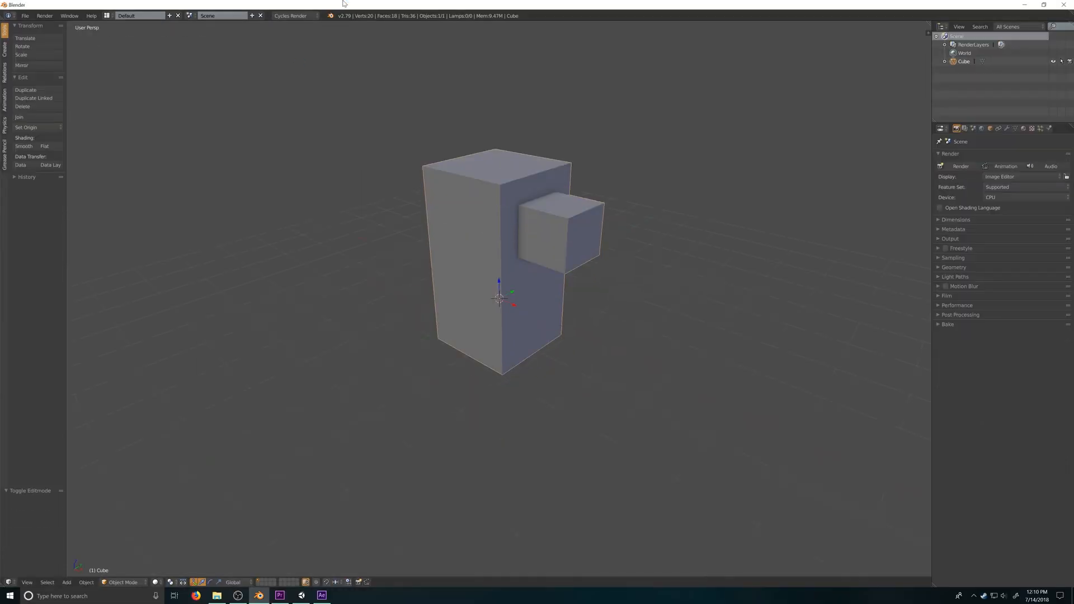
- Save the Blender file as cube.blend in the Example Project's Assets folder
left_click(25, 16)
left_click(33, 80)
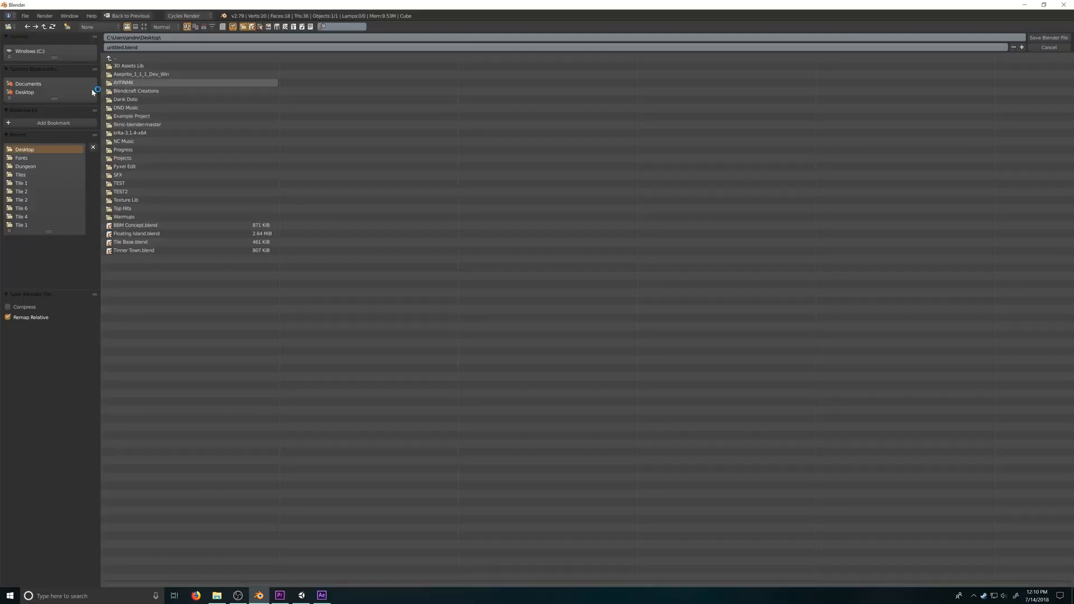
left_click(136, 115)
left_click(123, 68)
left_click(114, 48)
type("cube")
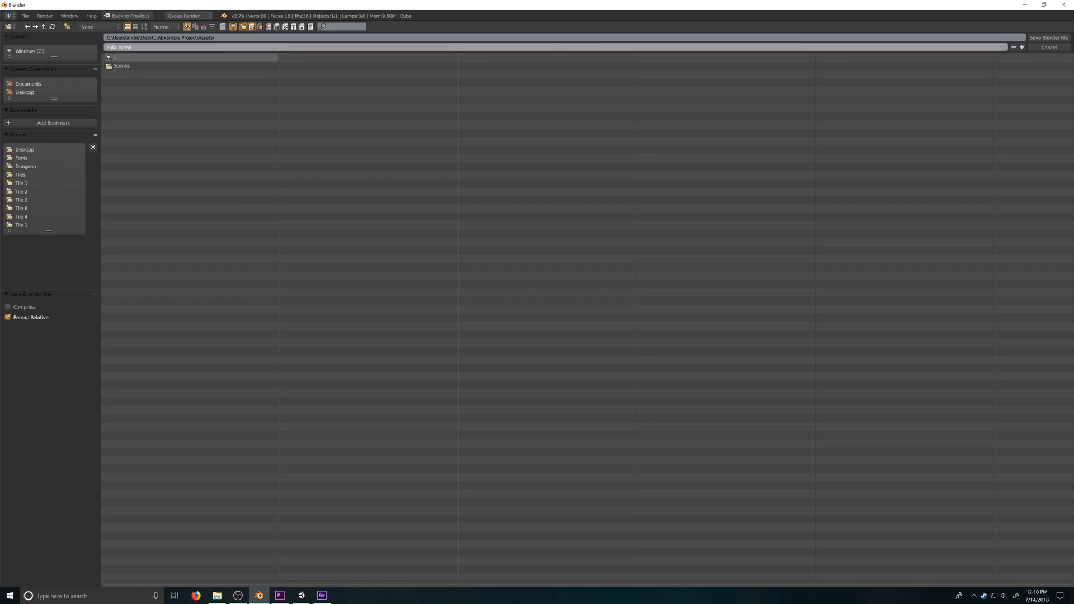
left_click(1042, 40)
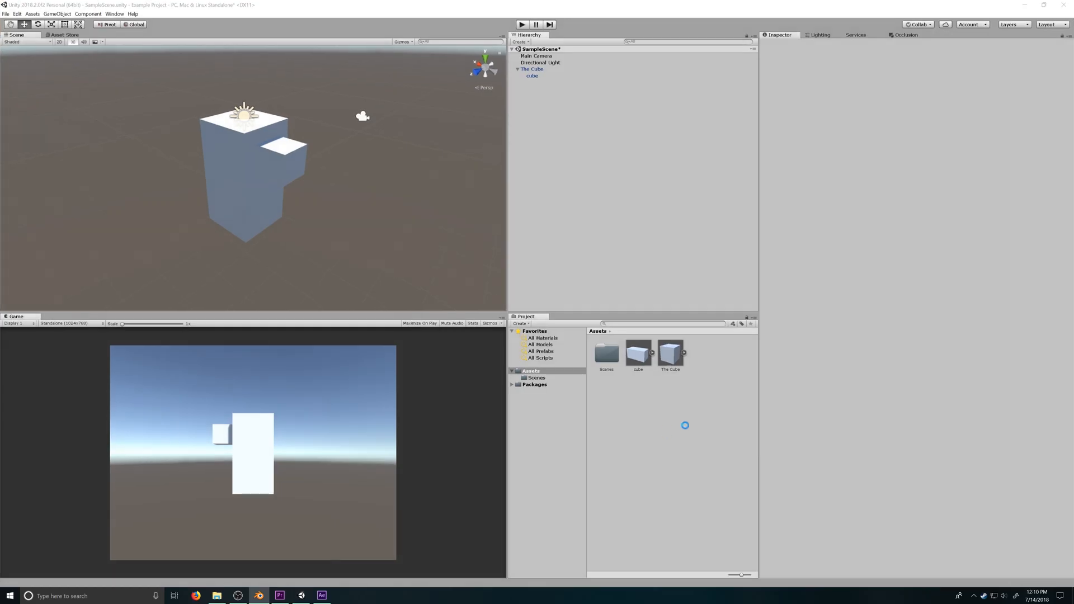
- Open cube.blend from Unity's assets, and inset the model's top face and extrude it about 1.12 upward
left_click(672, 355)
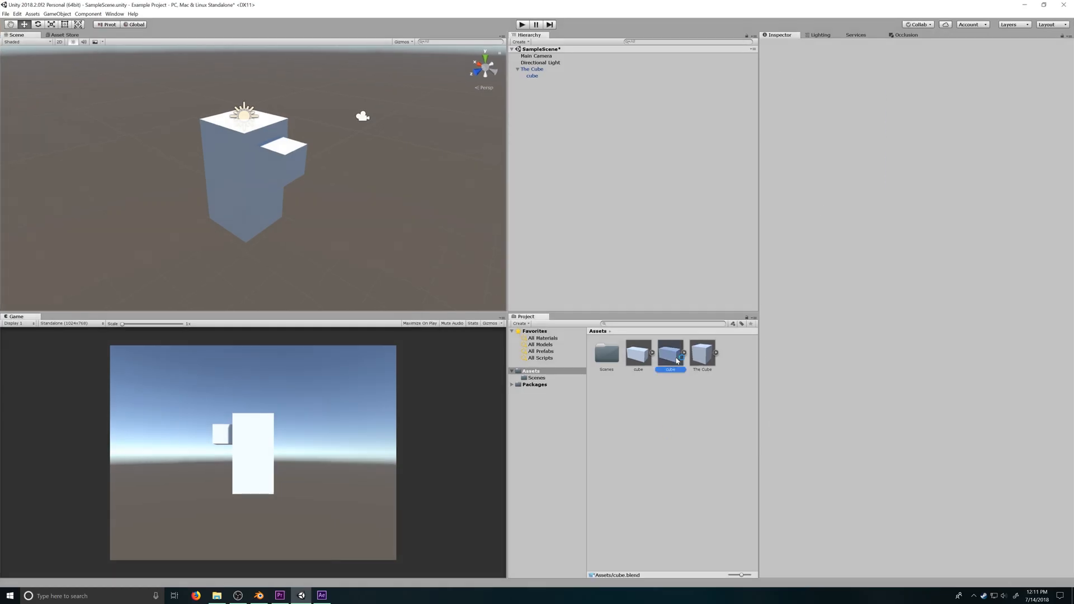
double_click(671, 357)
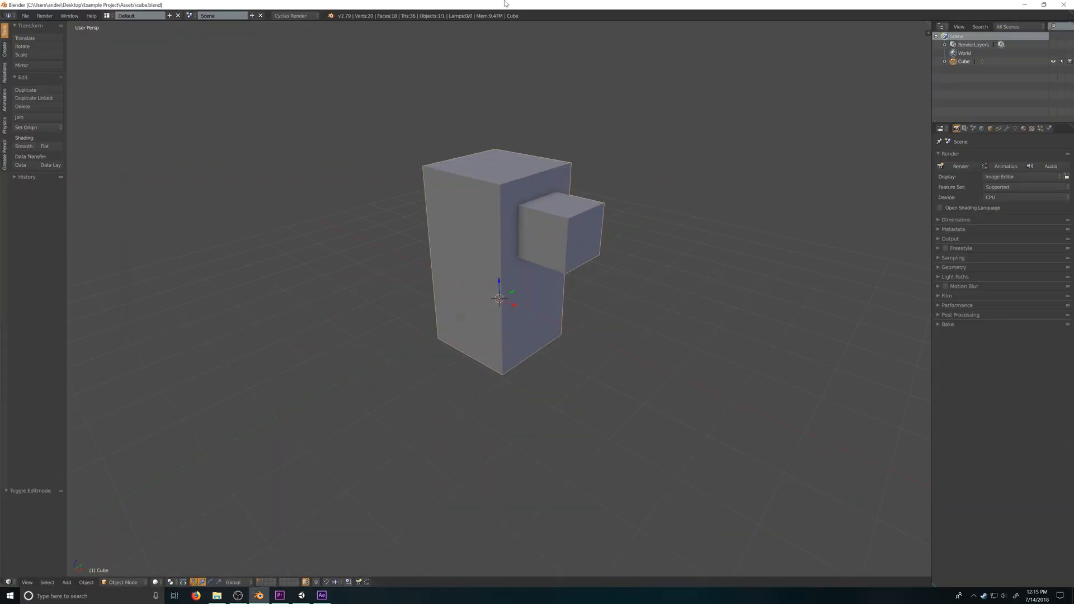
key("Tab")
right_click(474, 250)
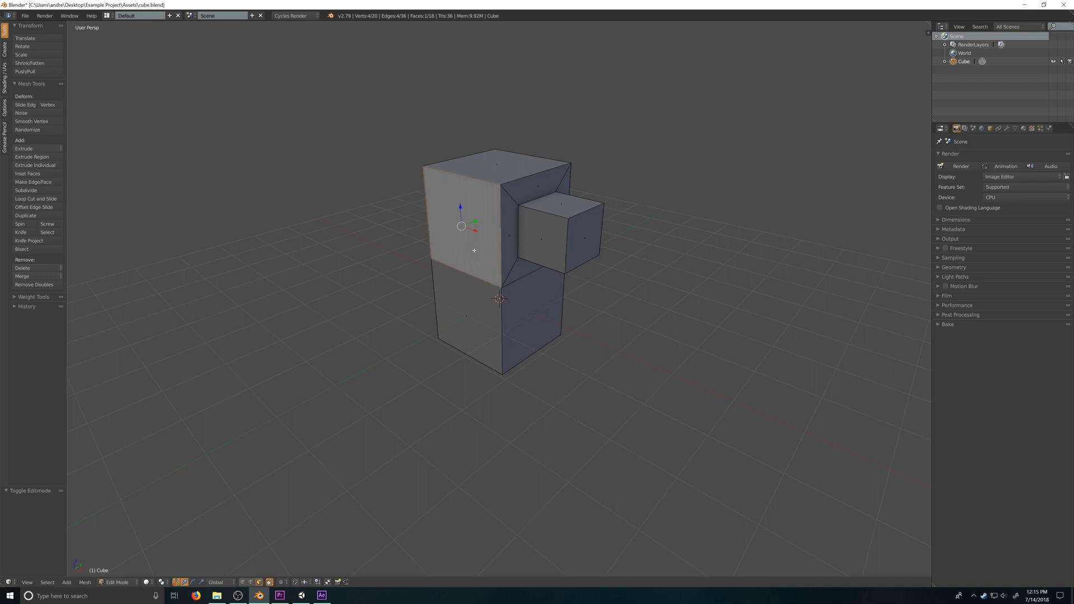
right_click(511, 171)
key("i")
left_click(650, 228)
key("e")
left_click(640, 166)
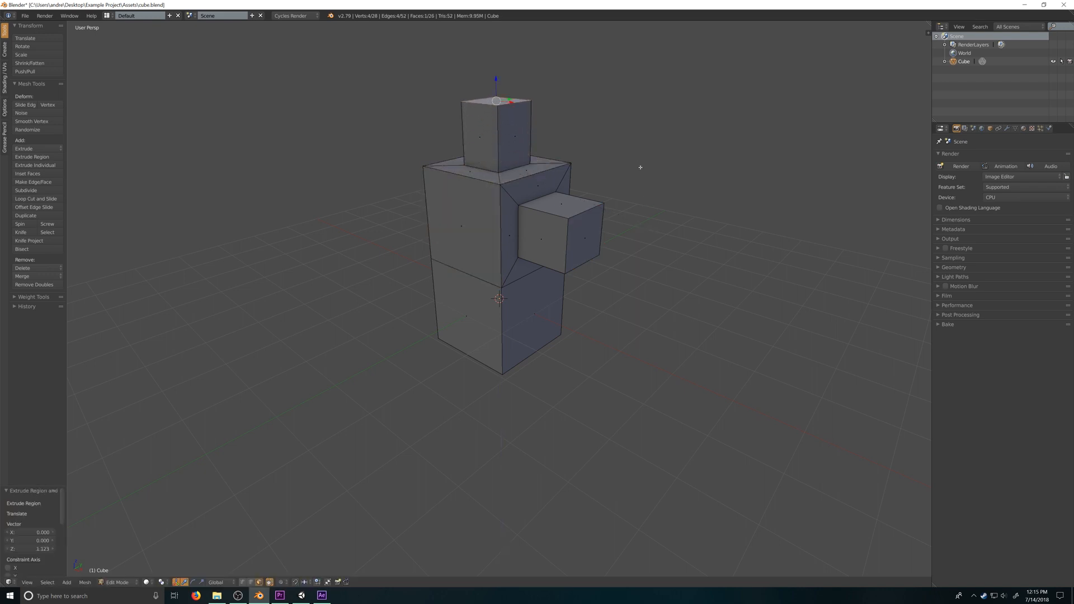
- Return to Object Mode and save cube.blend, overwriting the existing file
key("Tab")
key("ctrl+s")
left_click(641, 168)
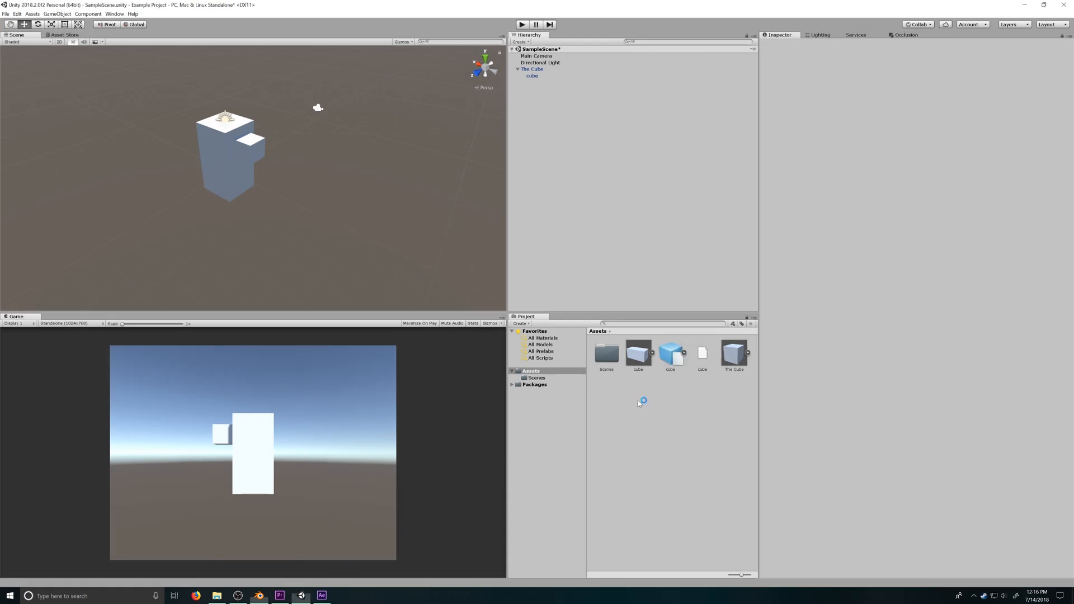
- In Unity, add the cube.blend model to the scene and move it along X to about -5.49, beside The Cube
left_click(675, 359)
left_click_drag(676, 359, 603, 249)
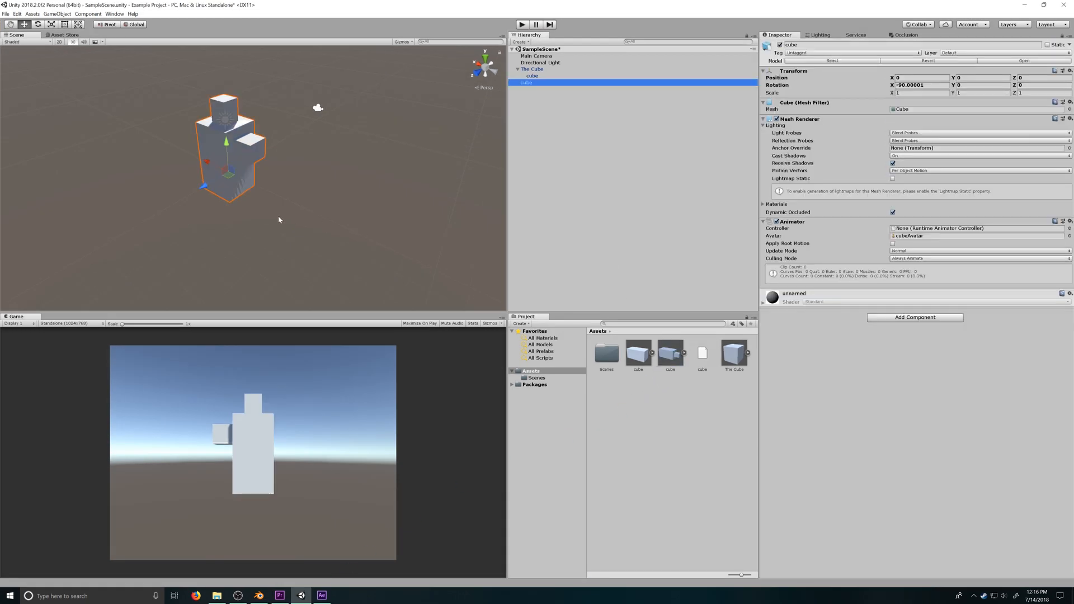
left_click_drag(207, 162, 321, 200)
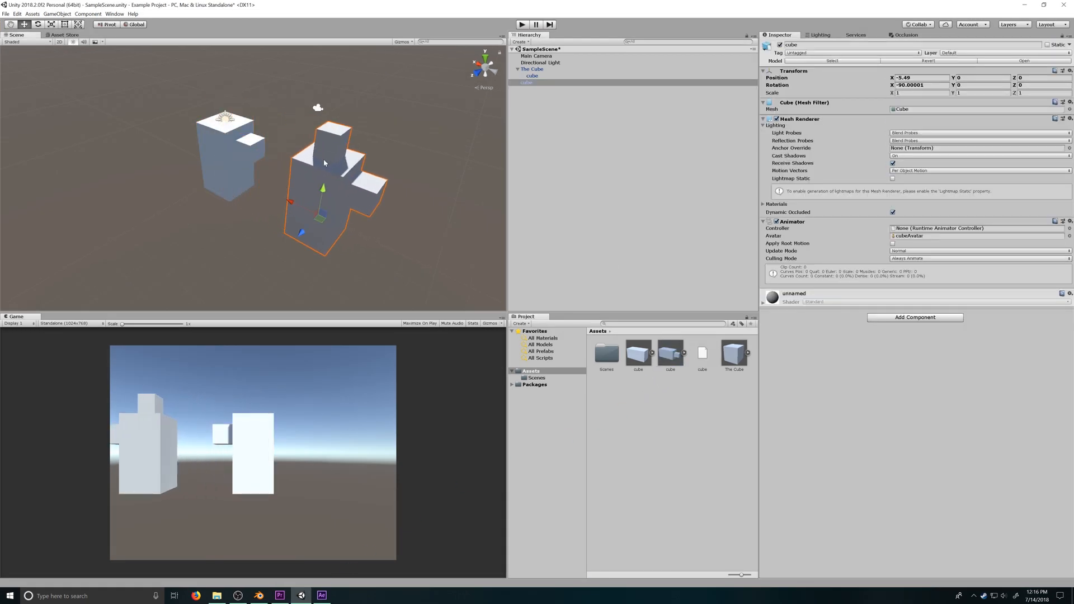
left_click_drag(358, 267, 323, 193, "alt")
left_click(636, 416)
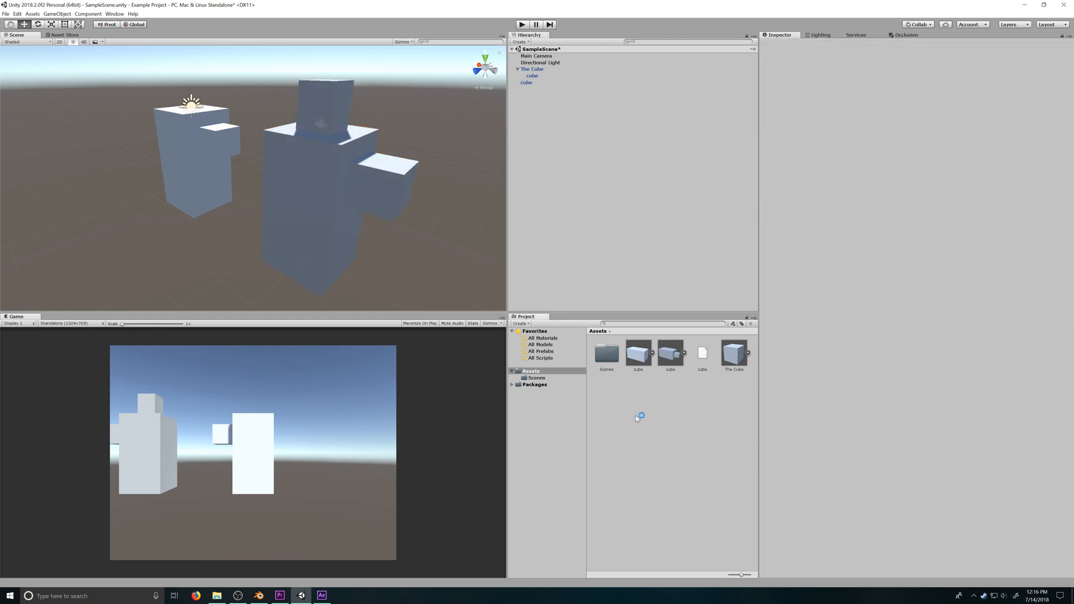